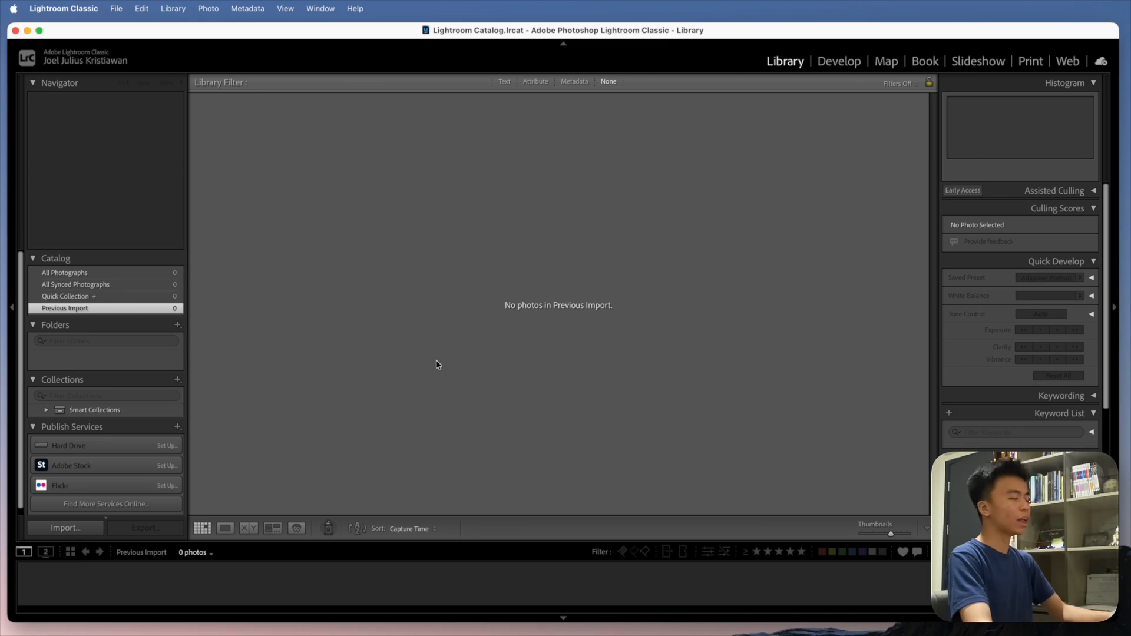
- Import both photos from the Desktop's TEST IMAGES folder into the catalog
click(49, 531)
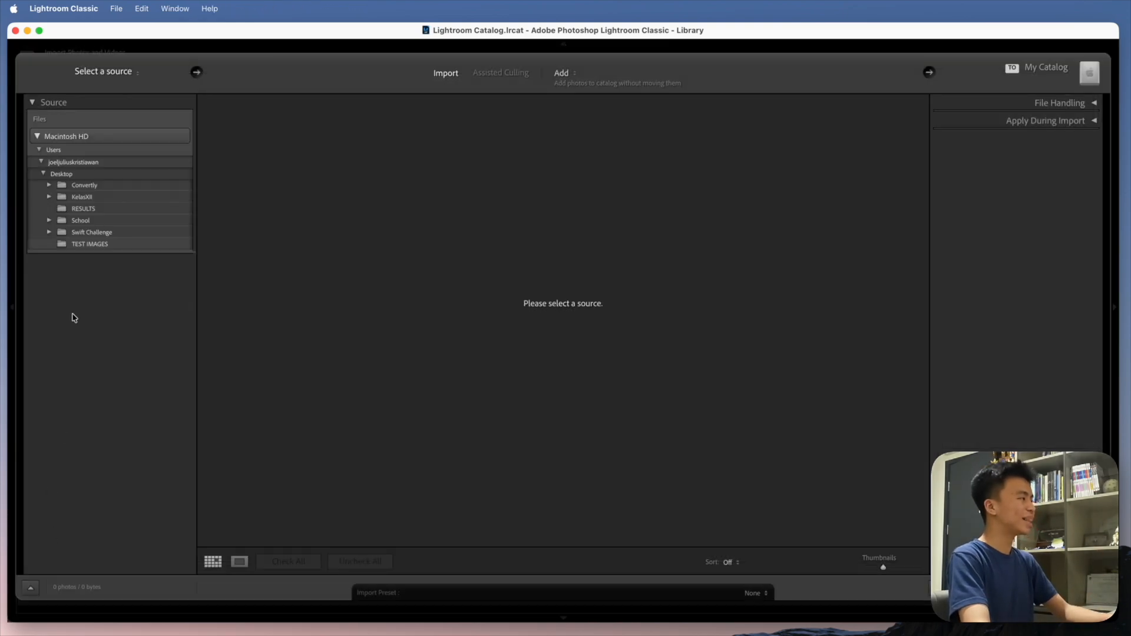
click(87, 244)
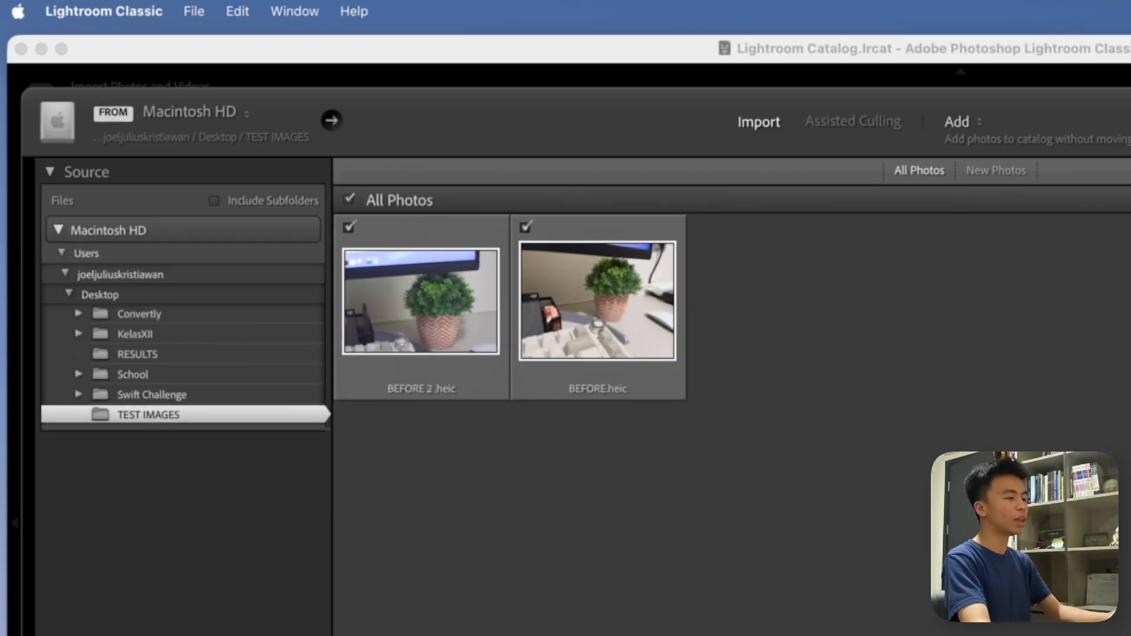
key(Return)
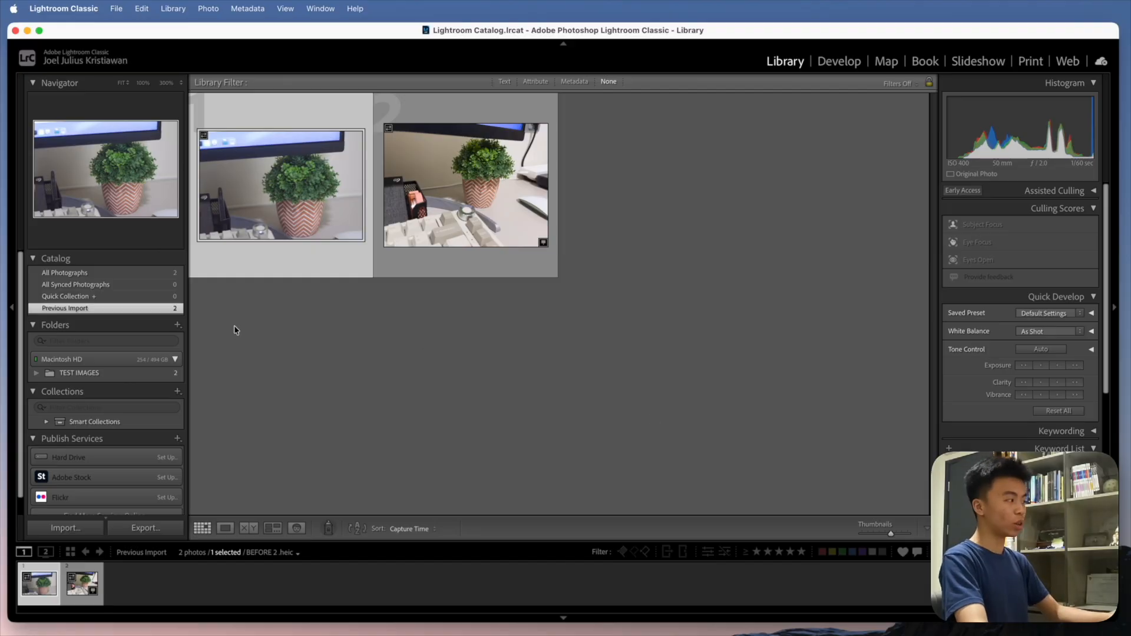
- Show the TEST IMAGES folder in the library and open BEFORE 2.heic in the Develop module
scroll(132, 350, down, 2)
scroll(132, 352, up, 1)
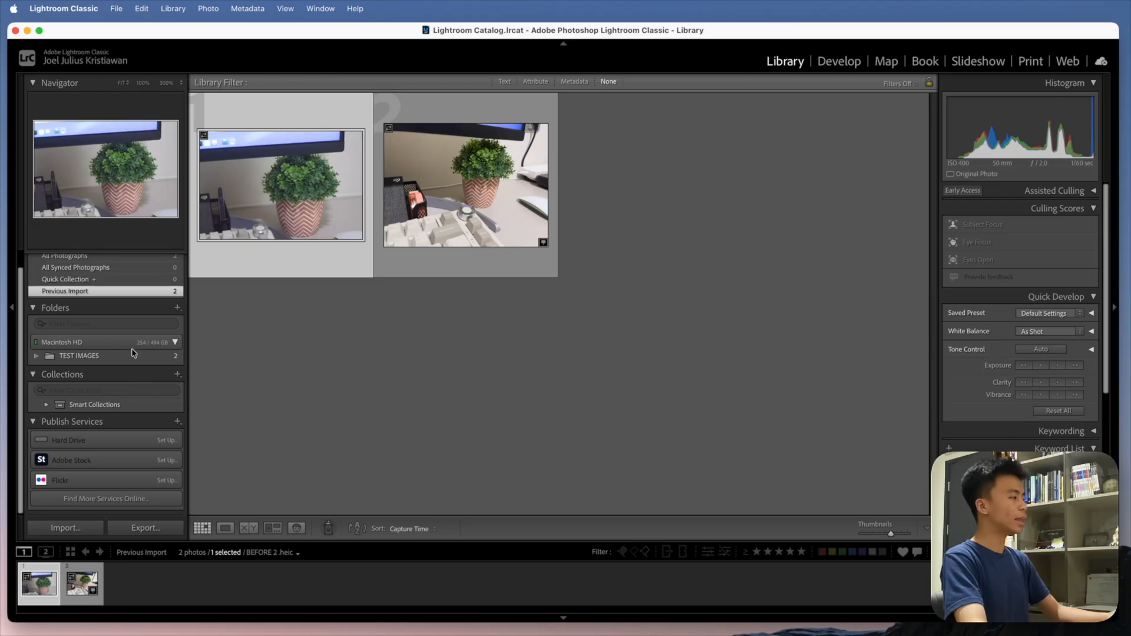
scroll(132, 352, up, 1)
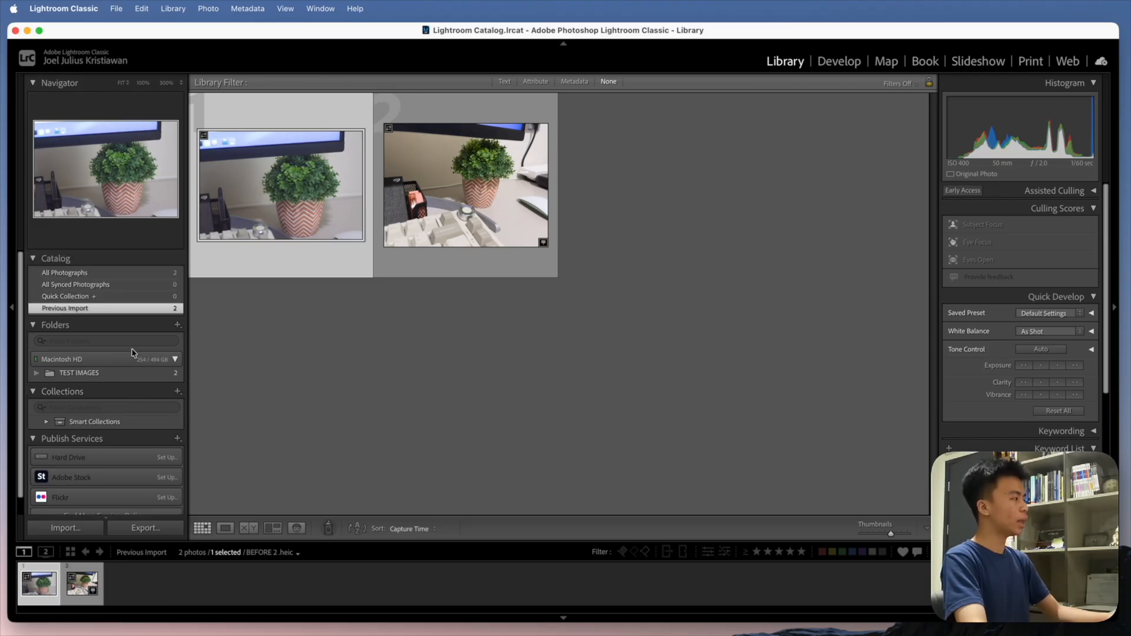
click(77, 374)
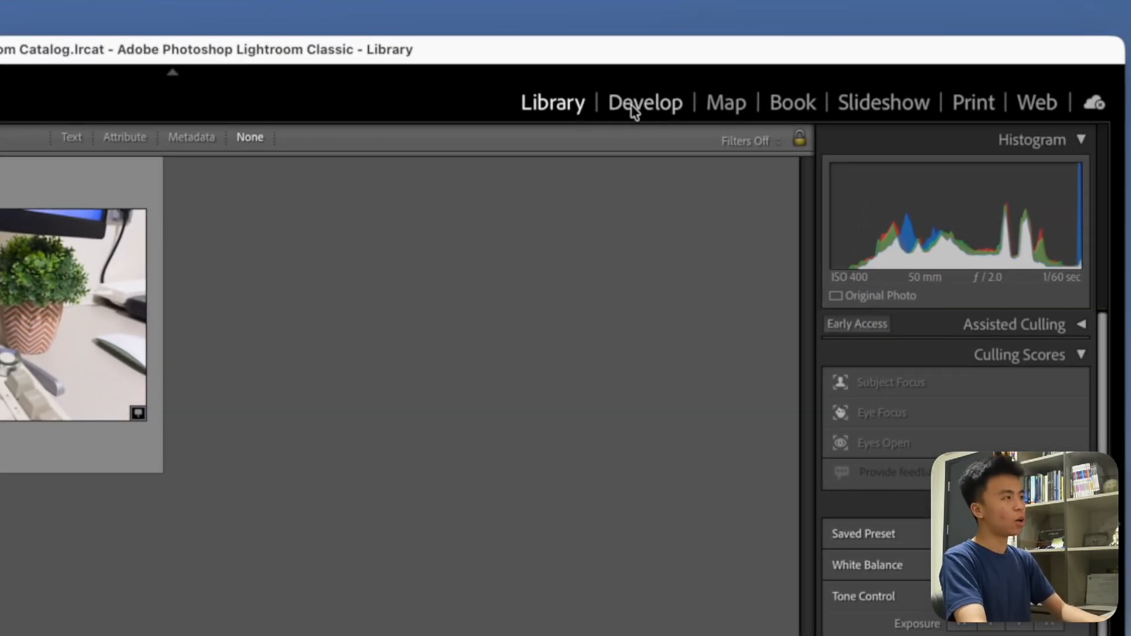
click(632, 110)
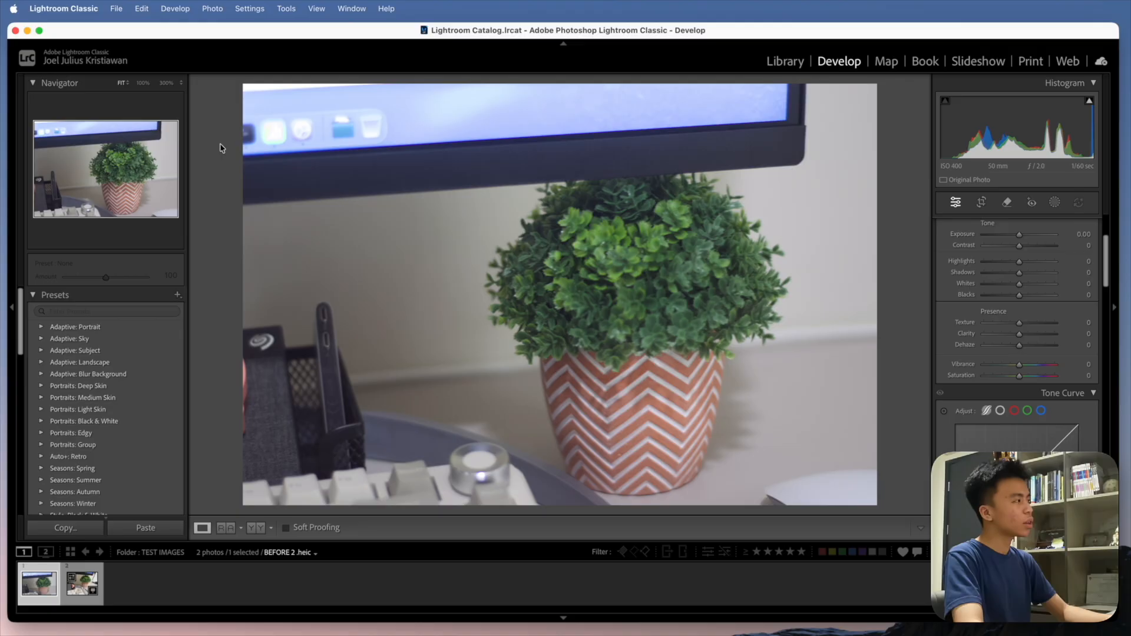
- Inspect the monitor area and the plant's leaves at 100% zoom, returning to the fitted view
click(373, 144)
drag(371, 126, 477, 281)
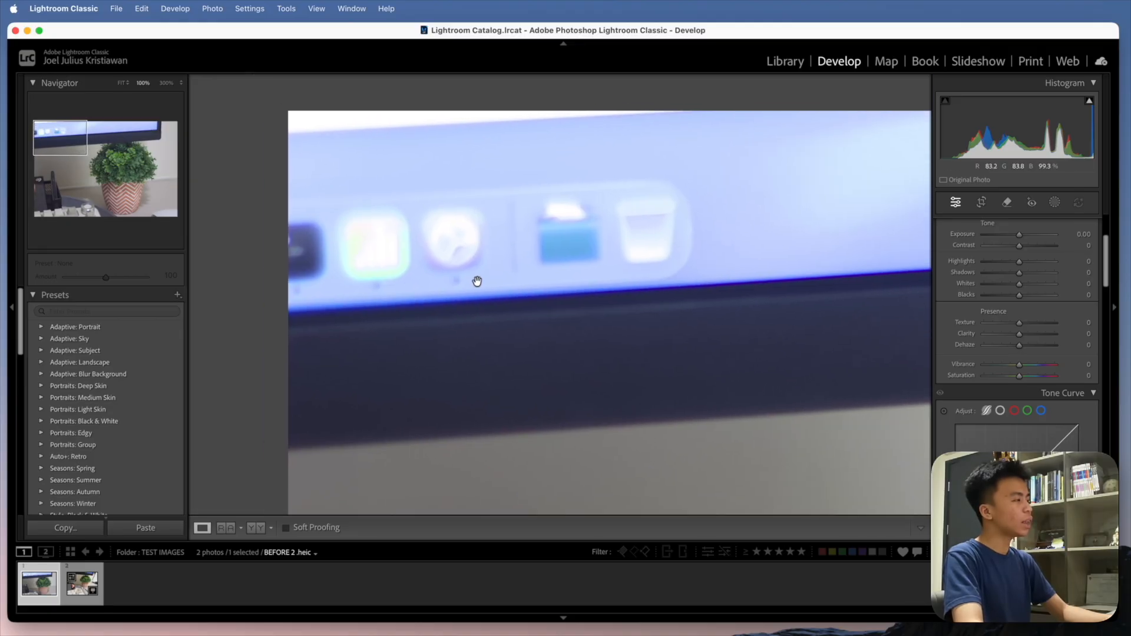
click(480, 262)
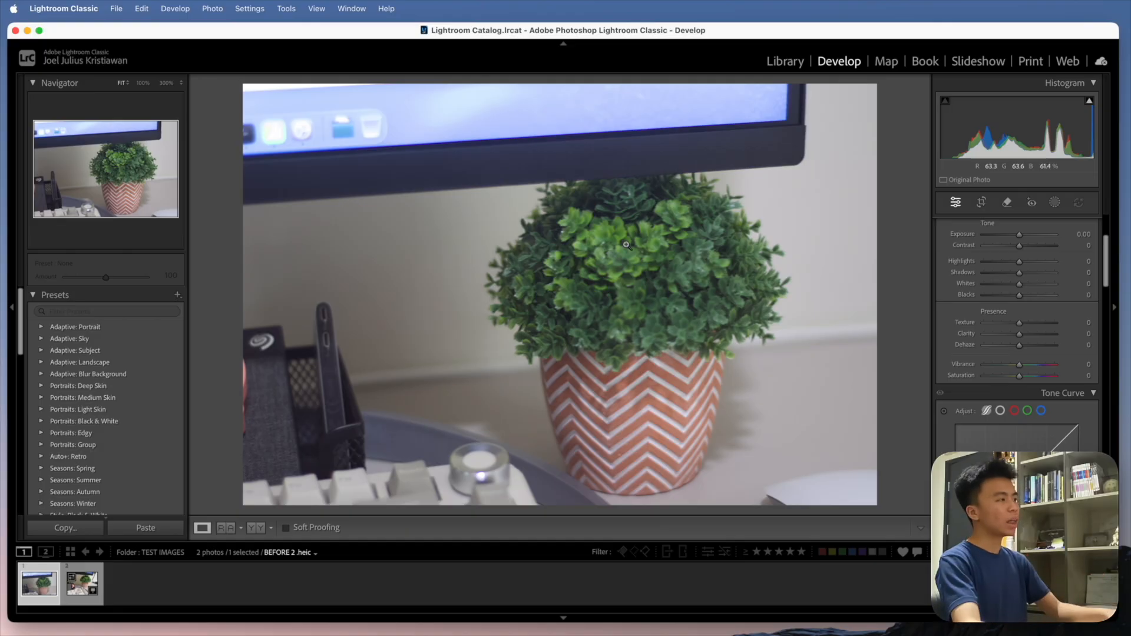
click(709, 267)
drag(609, 291, 619, 331)
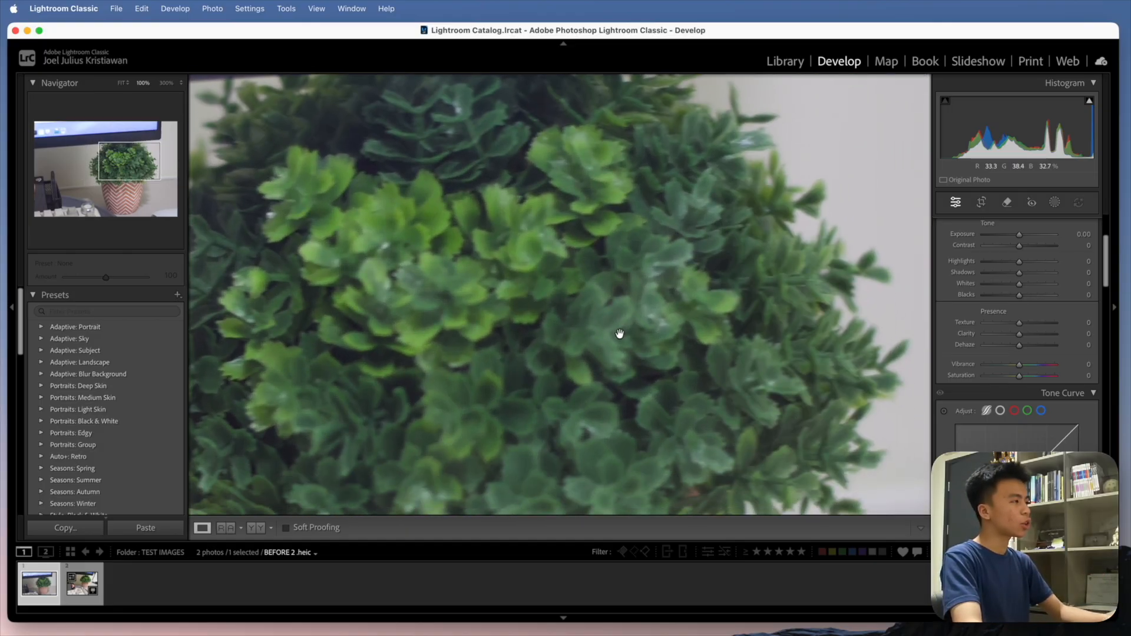
click(611, 310)
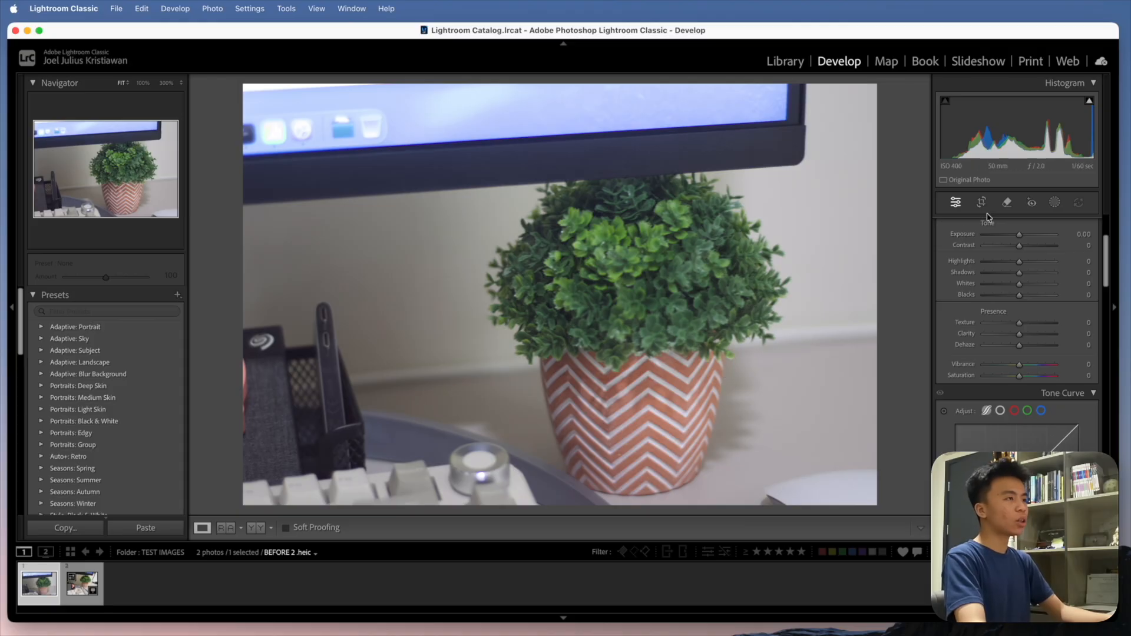
- Warm the photo's white balance to Temp +14 and lower Exposure to -0.95
scroll(1002, 235, up, 3)
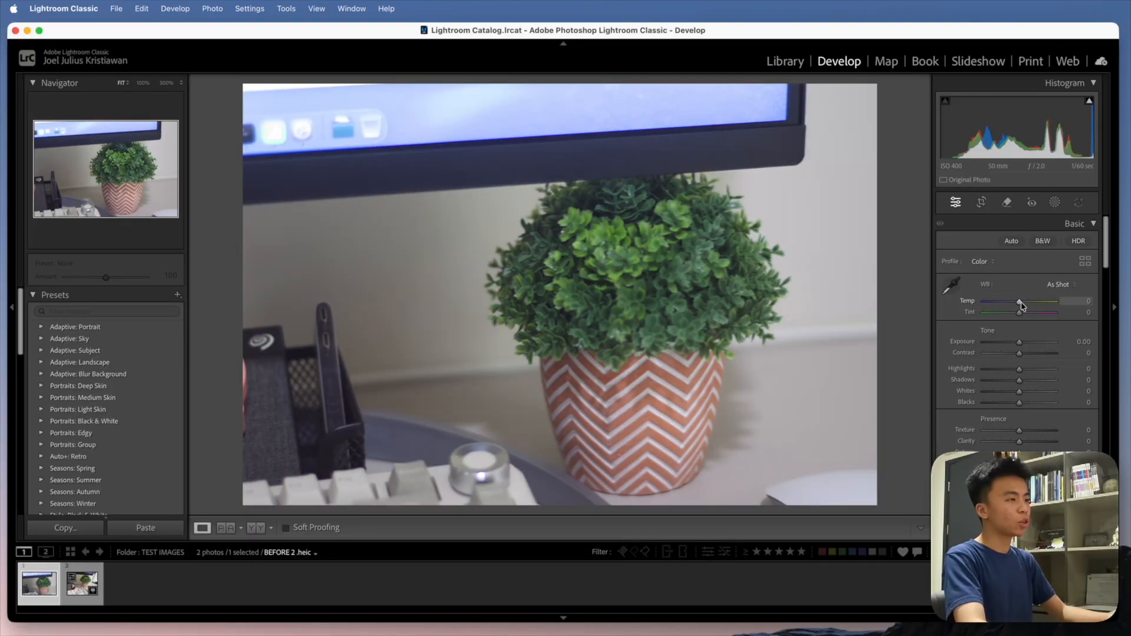
drag(1022, 303, 1027, 304)
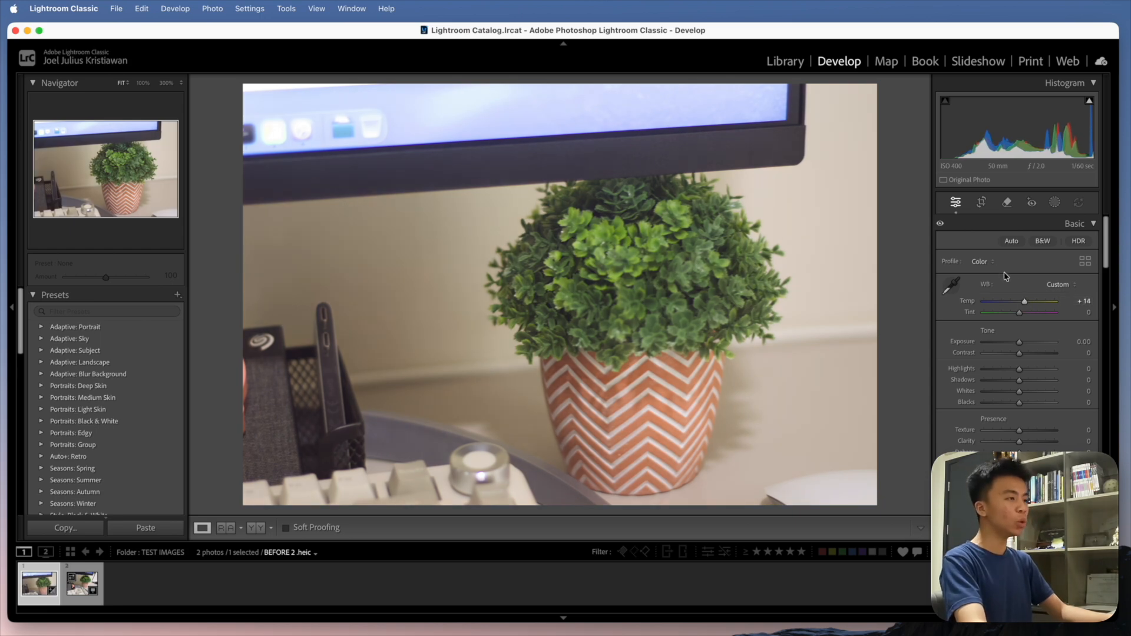
scroll(948, 281, down, 2)
scroll(948, 281, down, 3)
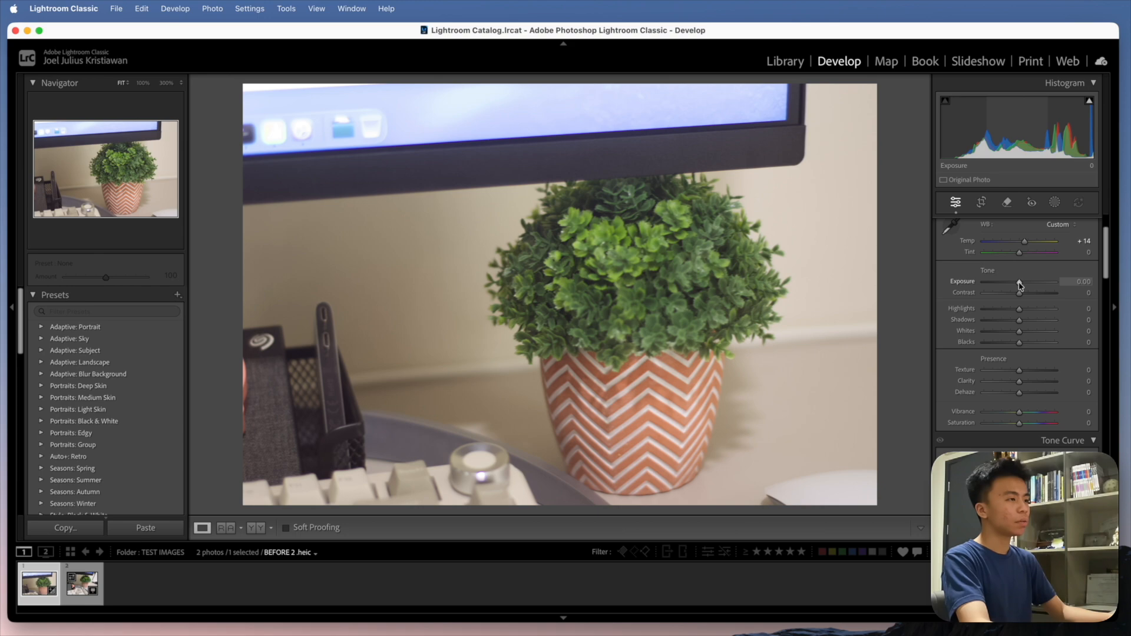
drag(1020, 286, 1018, 286)
drag(1016, 285, 1013, 285)
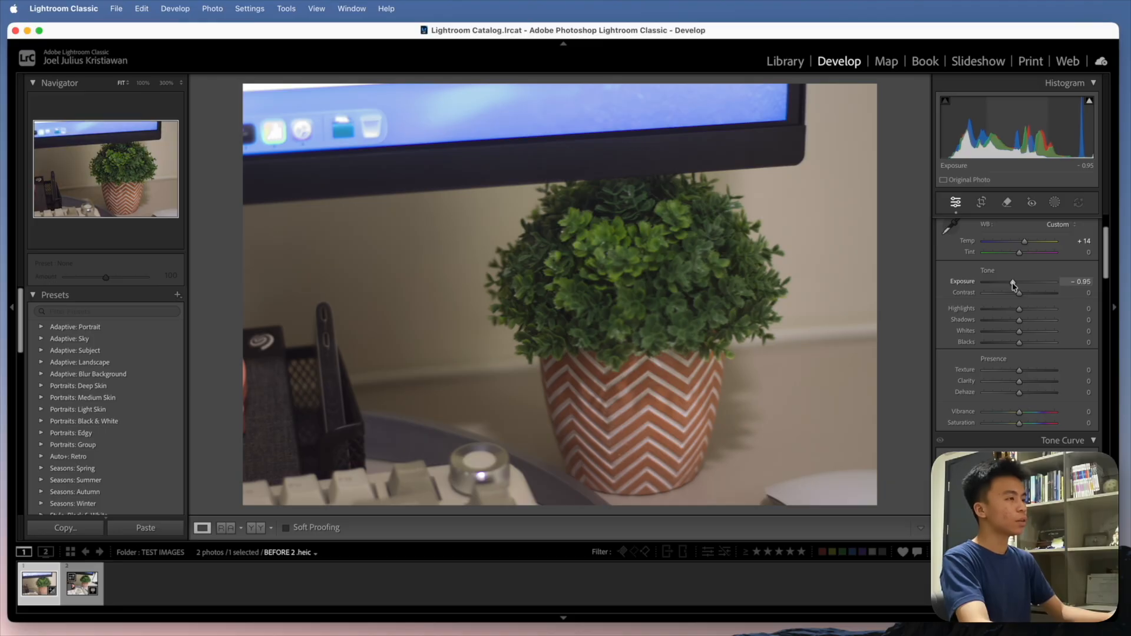
drag(302, 161, 652, 329)
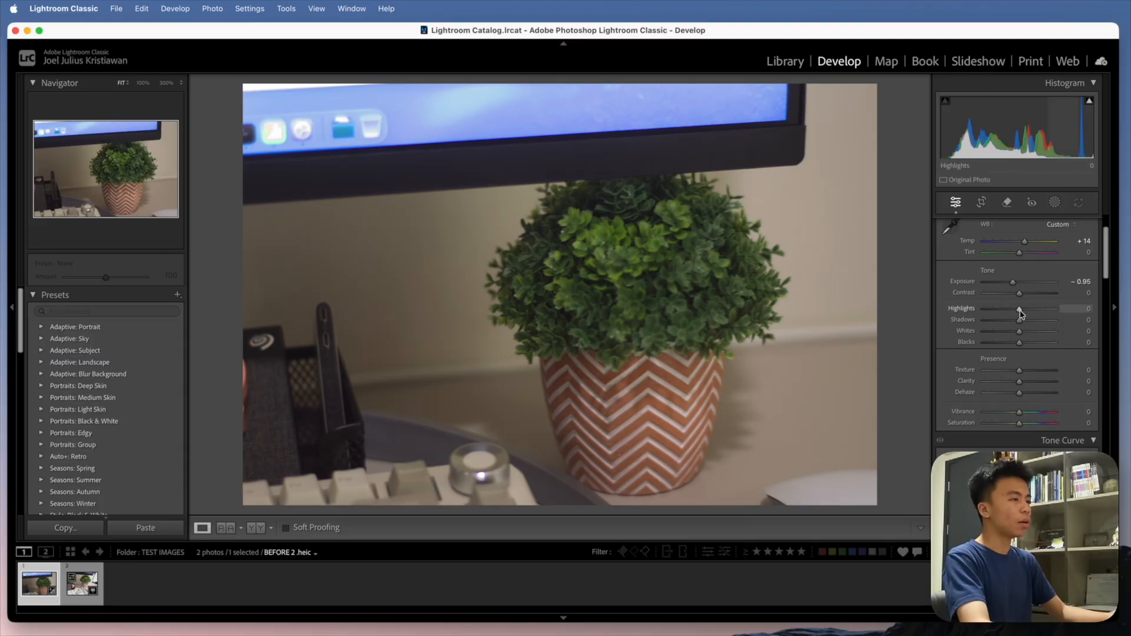
- Refine the photo's tone with Highlights -86, Exposure -1.05, Contrast +28 and Shadows +41
drag(1022, 314, 990, 312)
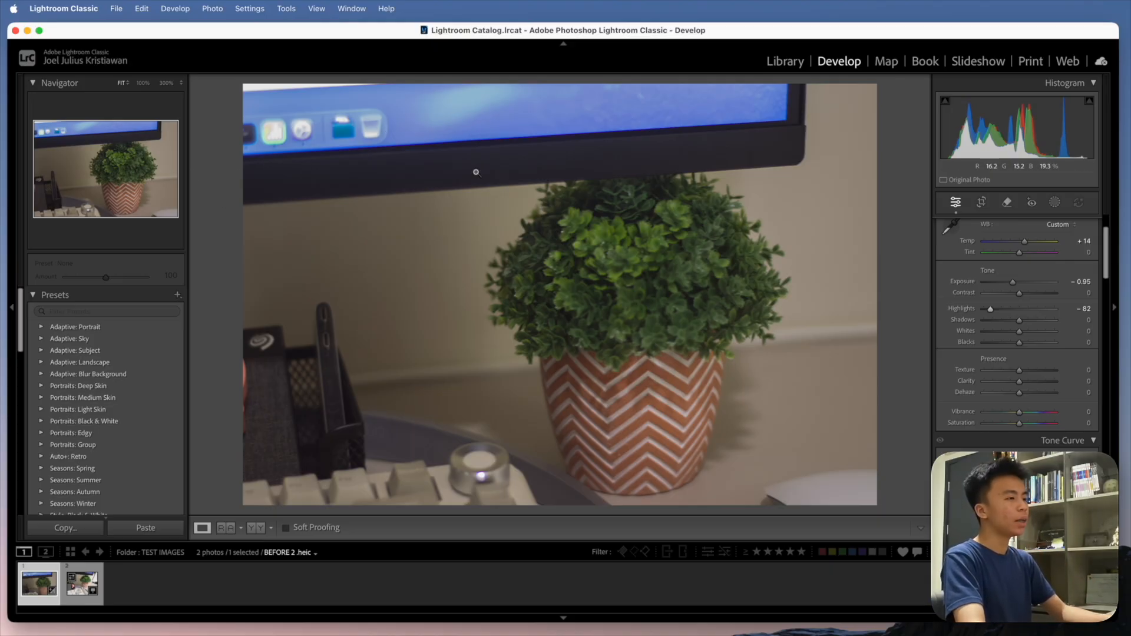
drag(1014, 282, 990, 313)
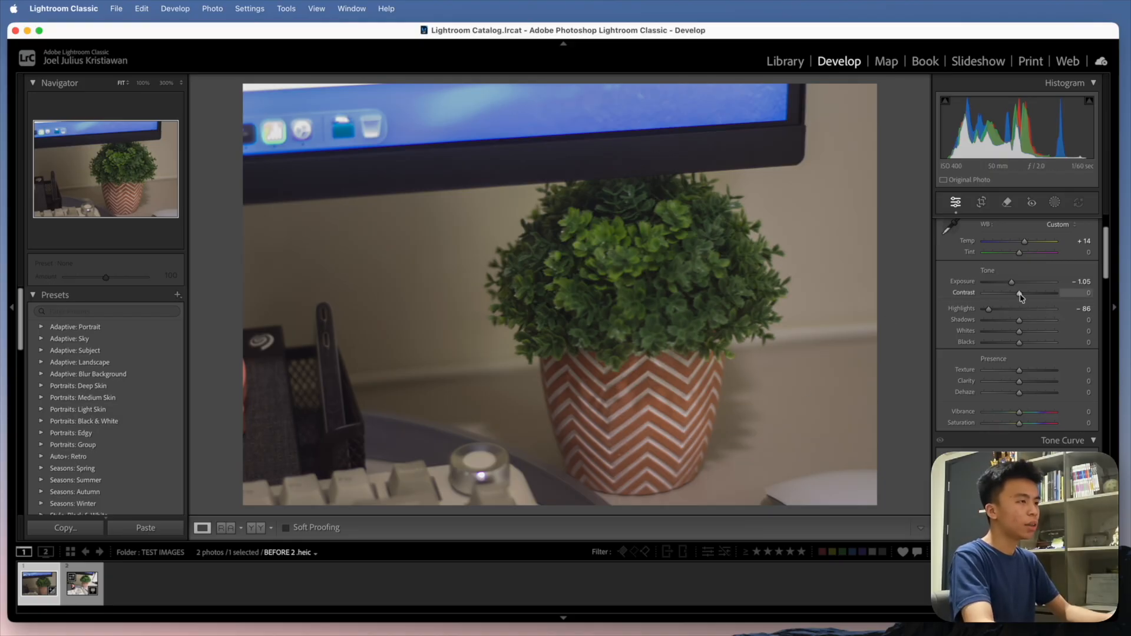
drag(1022, 298, 1032, 298)
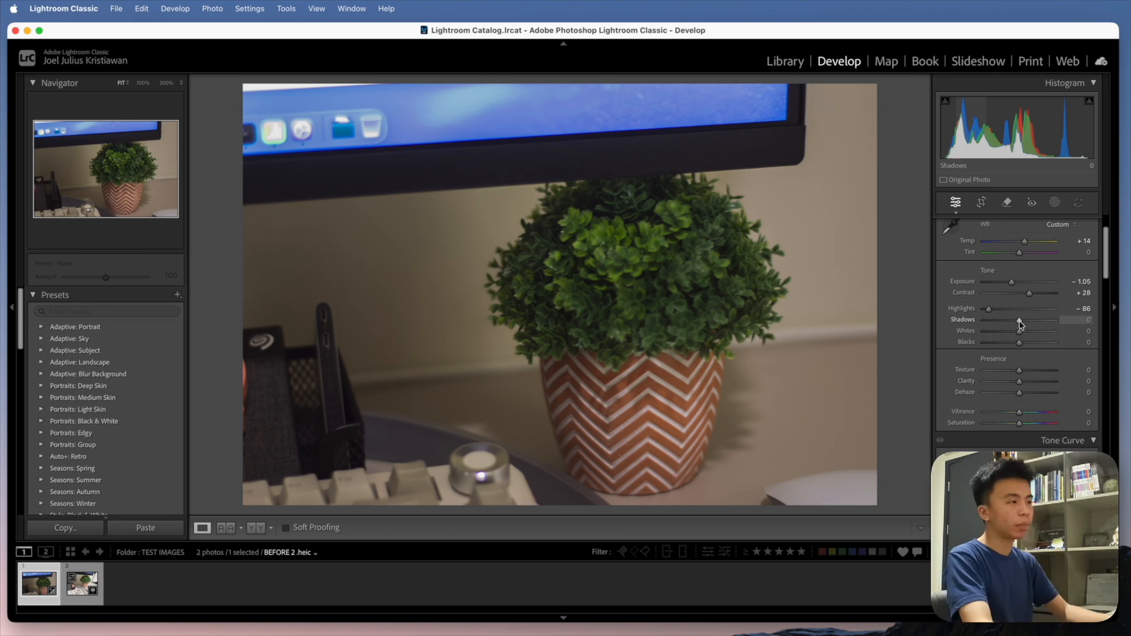
mouse_move(1021, 325)
mouse_down()
mouse_move(1049, 323)
mouse_move(1036, 323)
mouse_up()
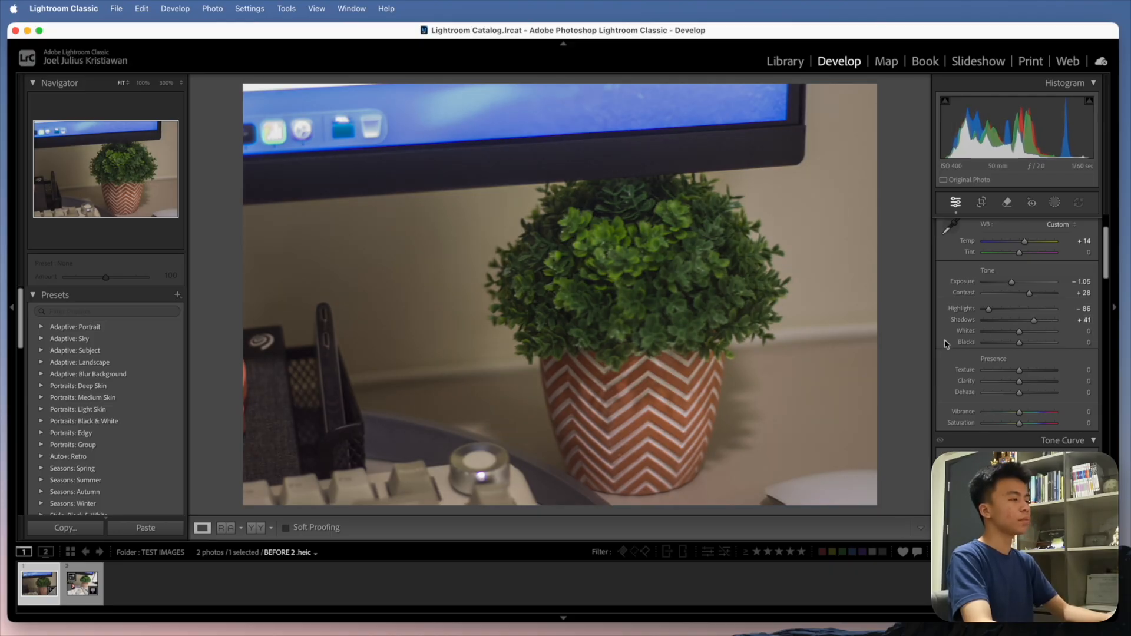
- Look through the Presence, Tone Curve, Color Mixer and Color Grading adjustments
scroll(946, 343, down, 1)
scroll(946, 343, down, 2)
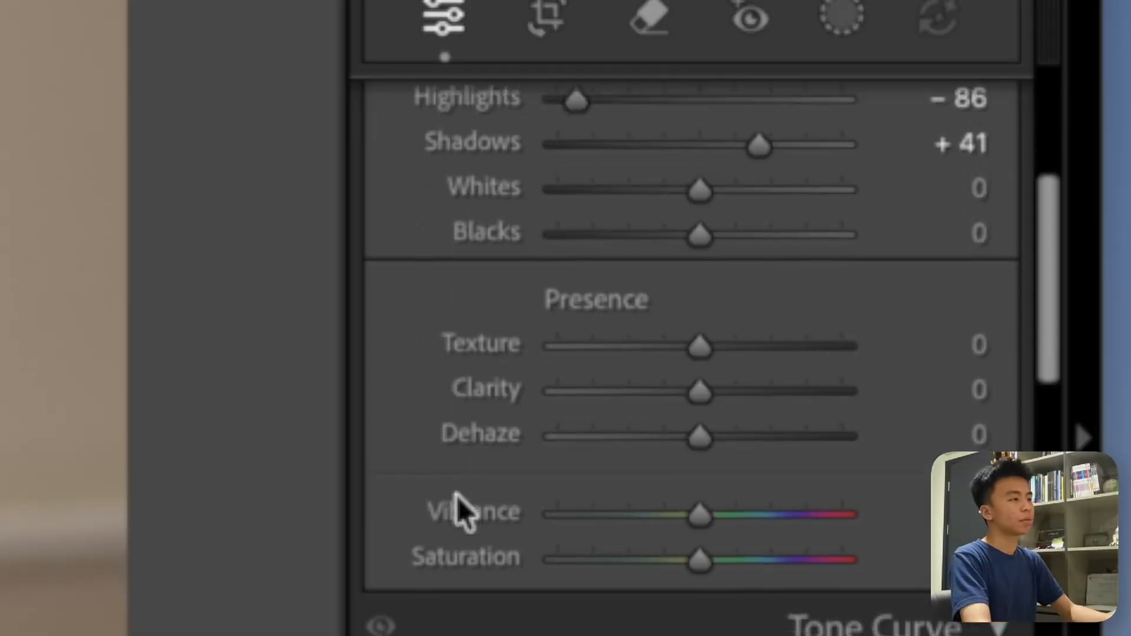
scroll(457, 497, down, 5)
scroll(705, 405, down, 3)
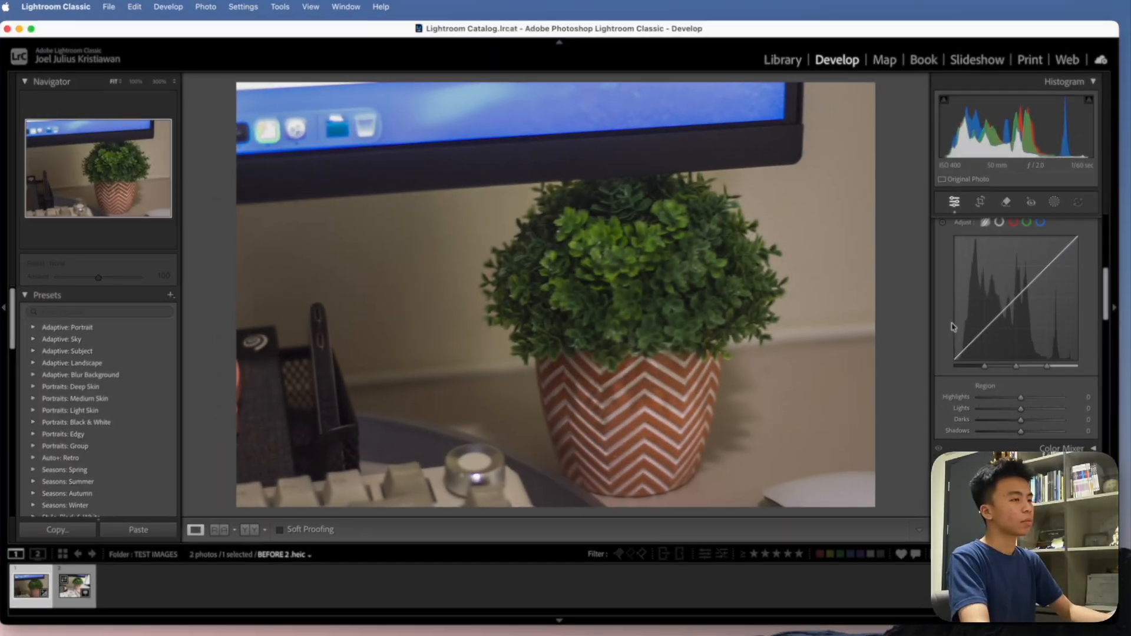
scroll(704, 405, down, 2)
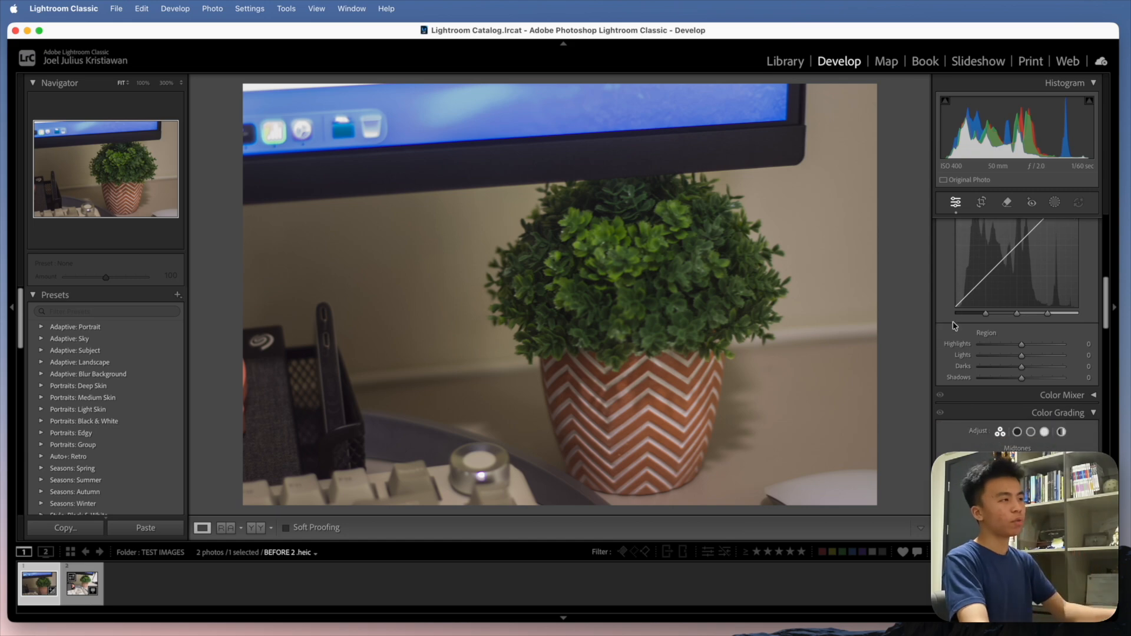
scroll(955, 326, down, 3)
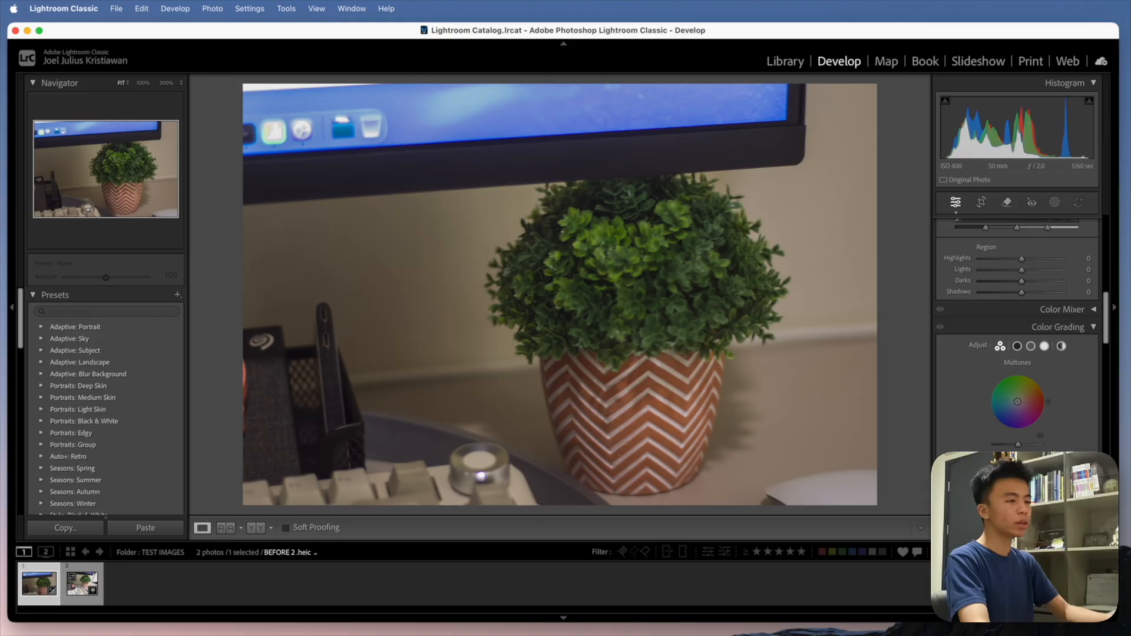
scroll(977, 360, up, 10)
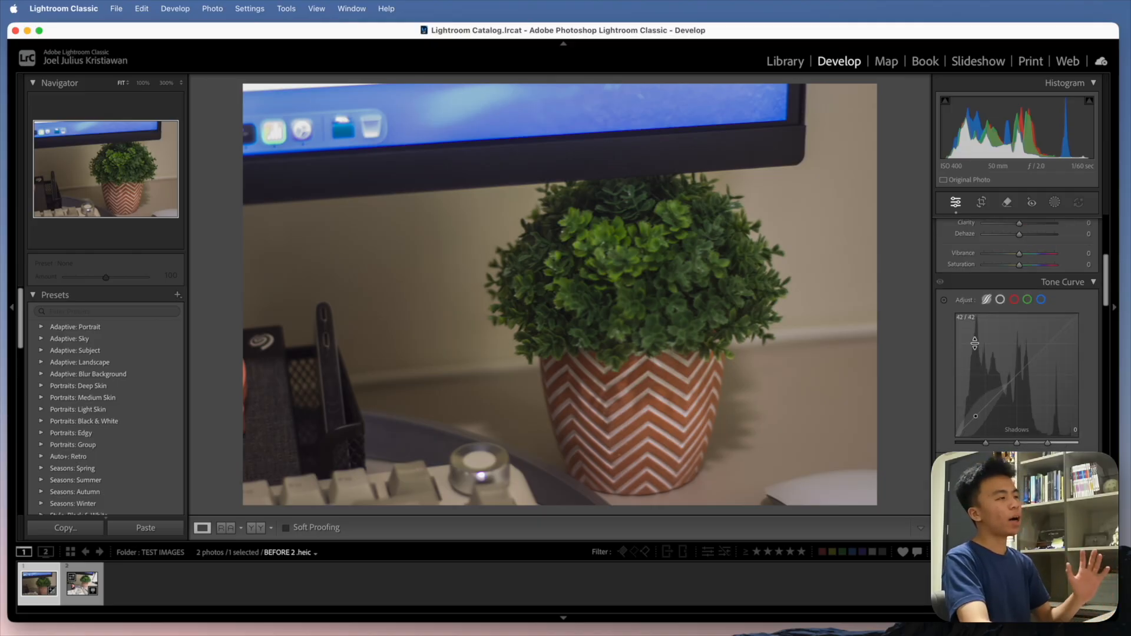
scroll(977, 359, down, 1)
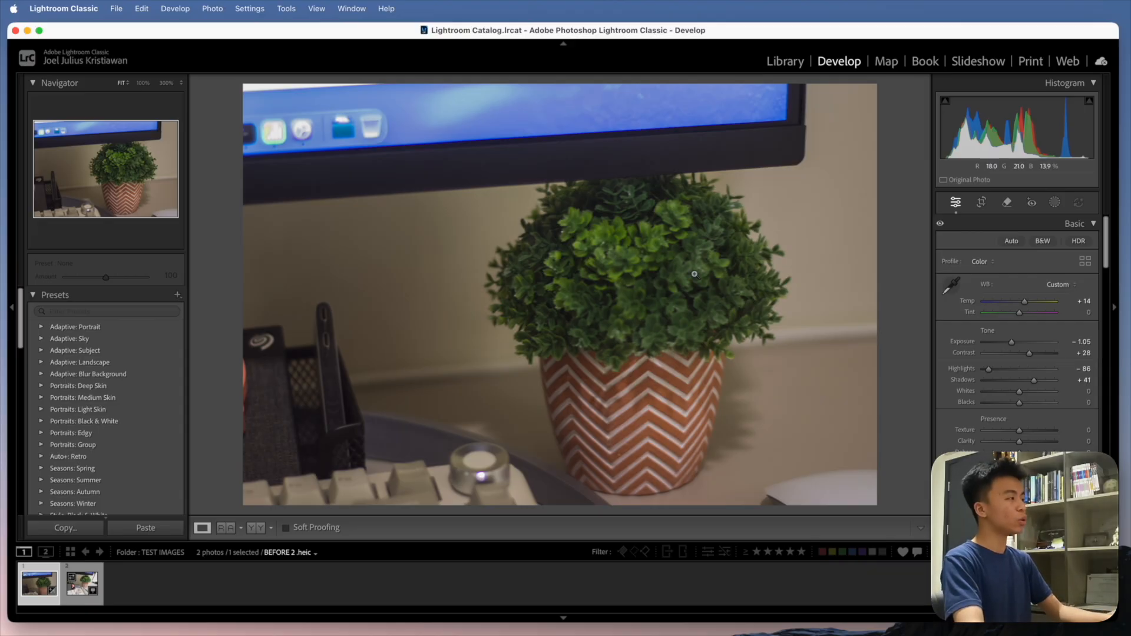
- Open the export settings for BEFORE 2.heic, review them and keep Desktop as the export location
click(117, 9)
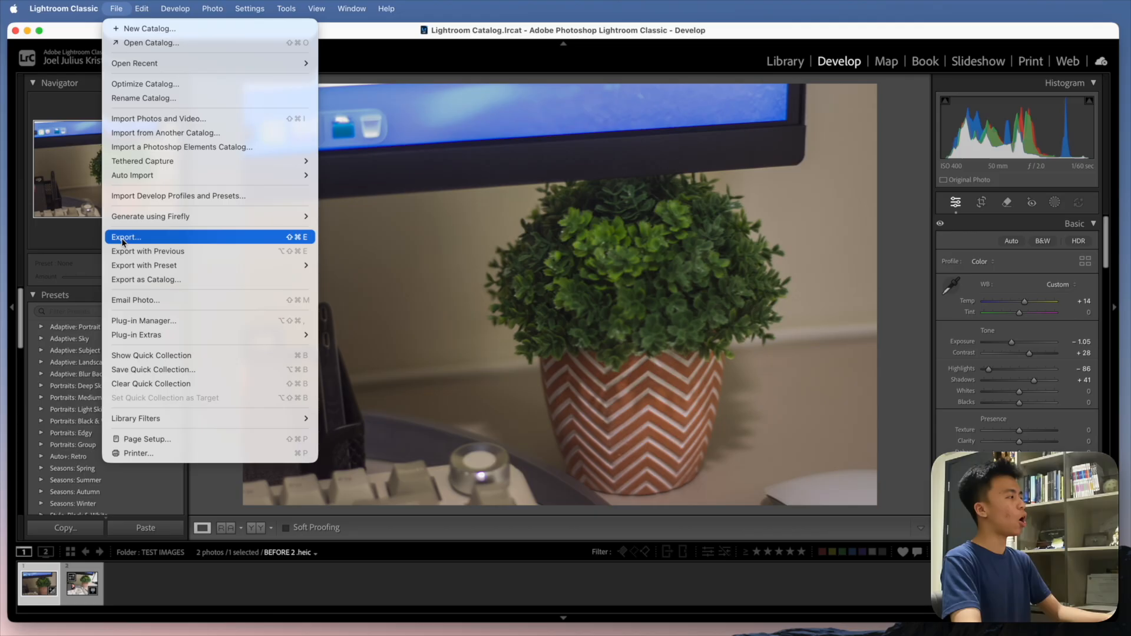
click(124, 239)
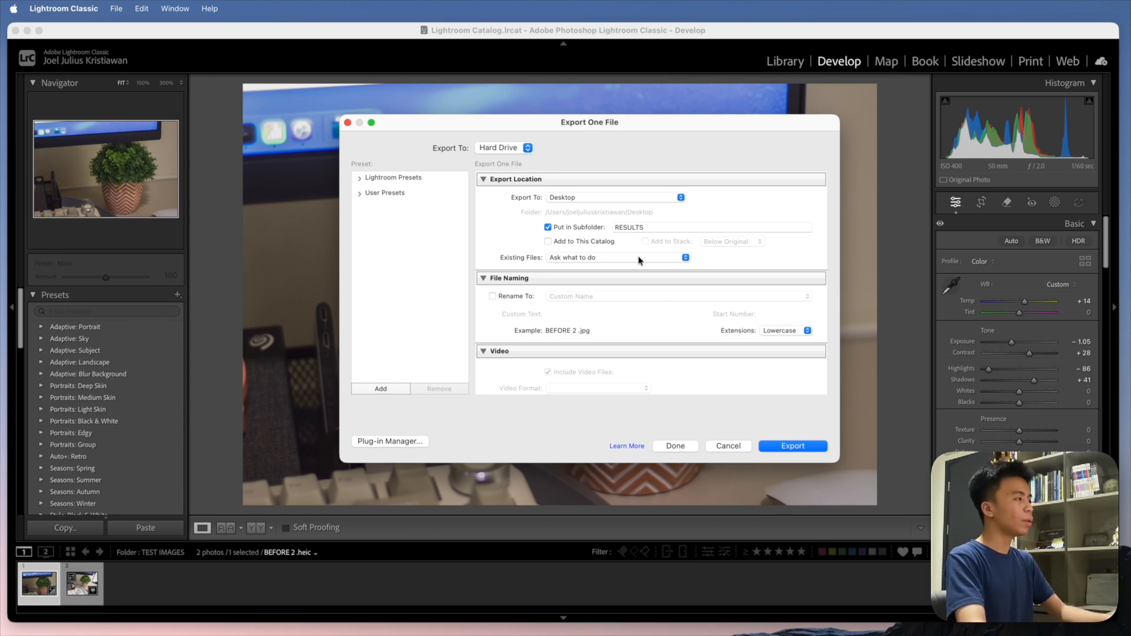
scroll(514, 236, down, 10)
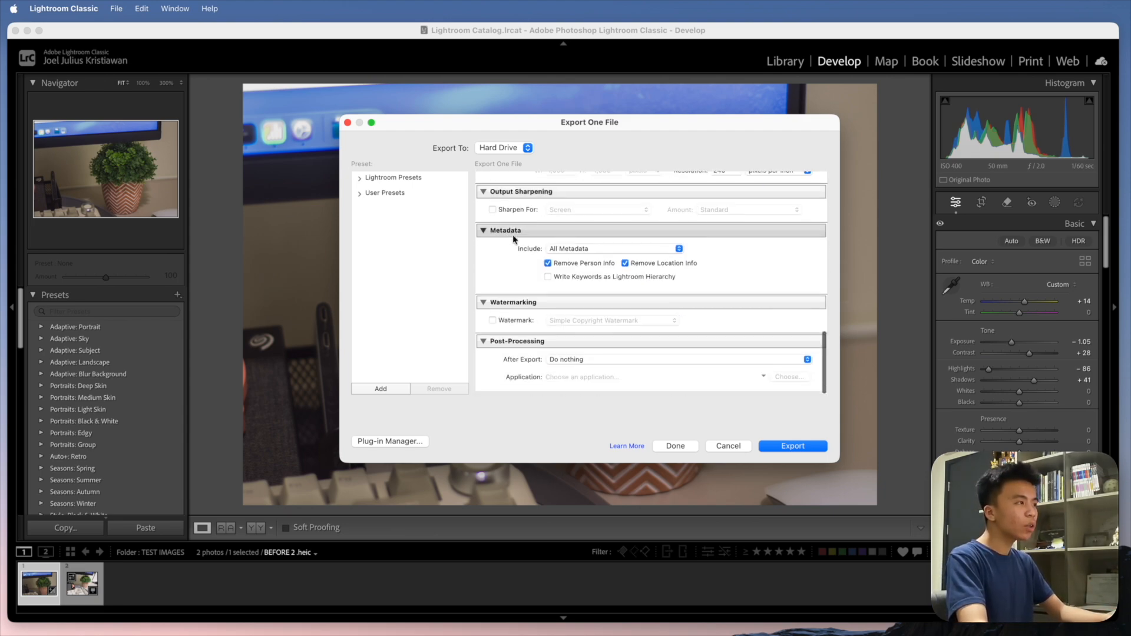
scroll(514, 236, up, 10)
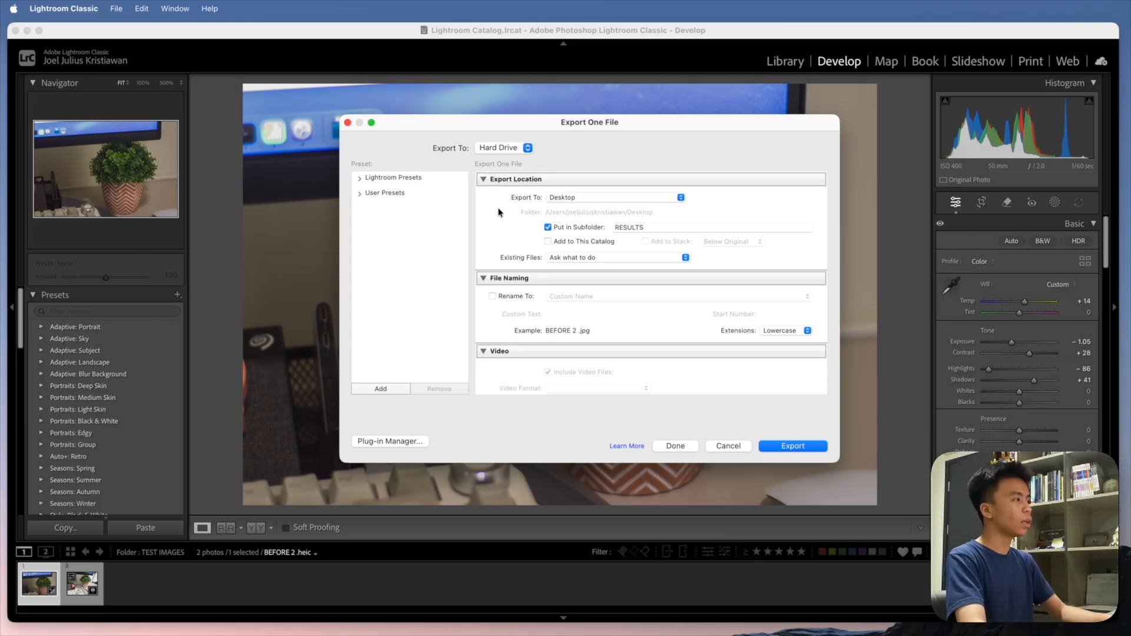
click(564, 202)
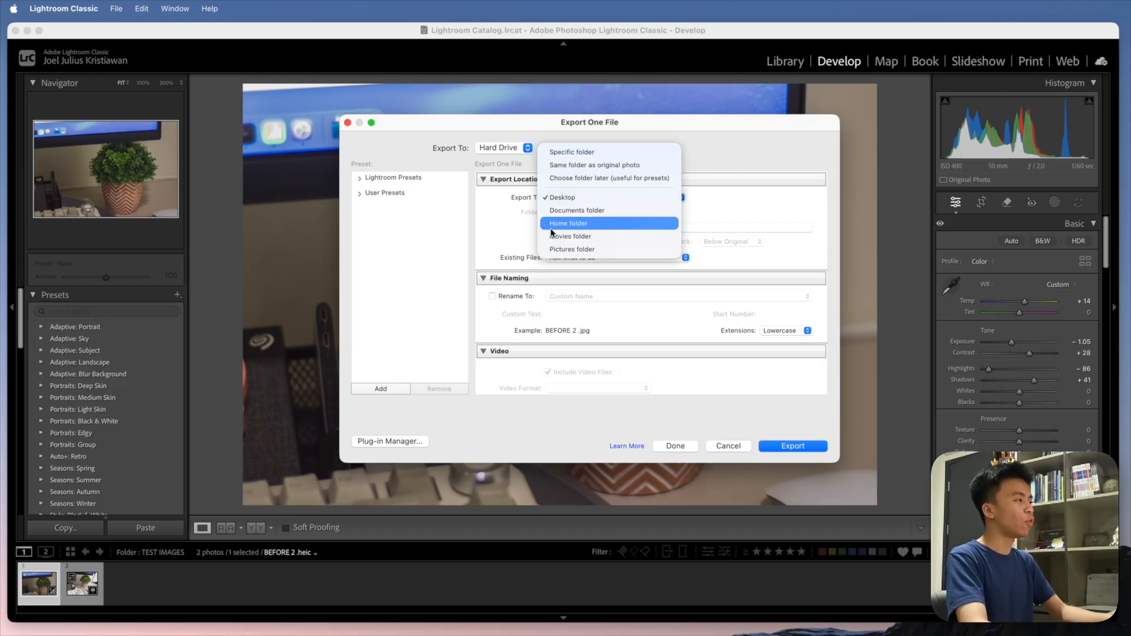
click(519, 199)
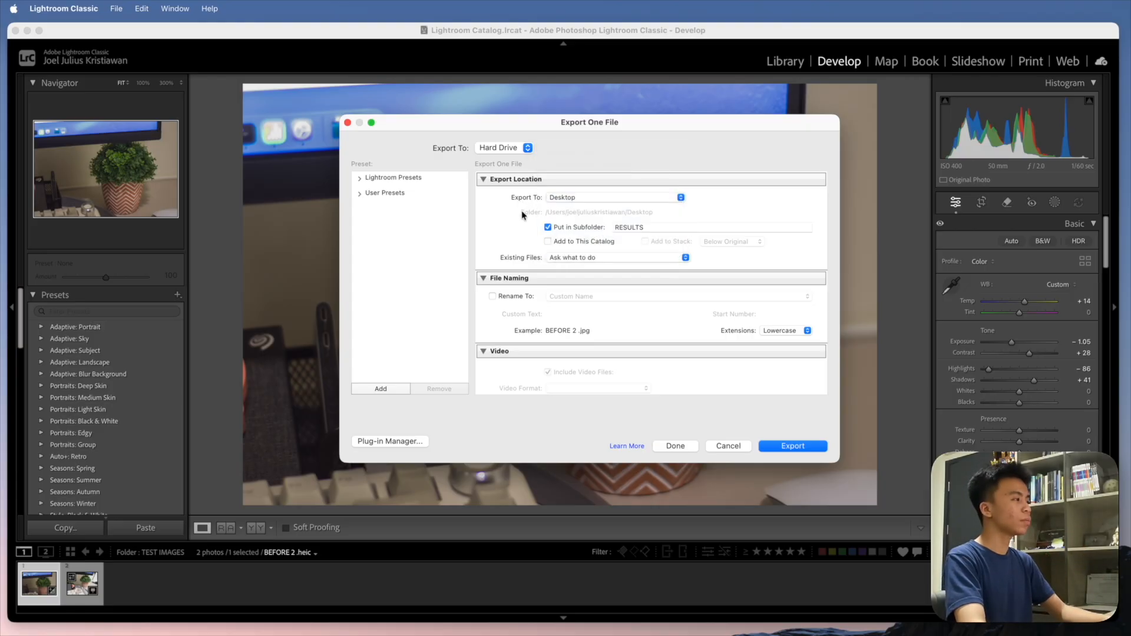
- Enable renaming of the exported file using the Custom Name template
scroll(548, 309, down, 3)
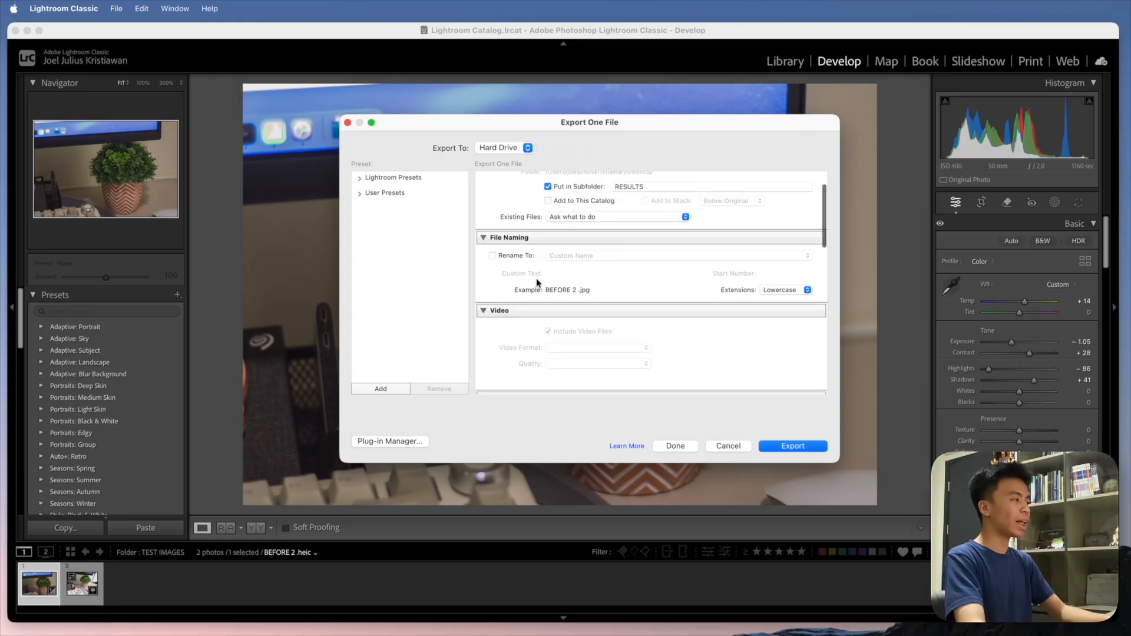
click(512, 256)
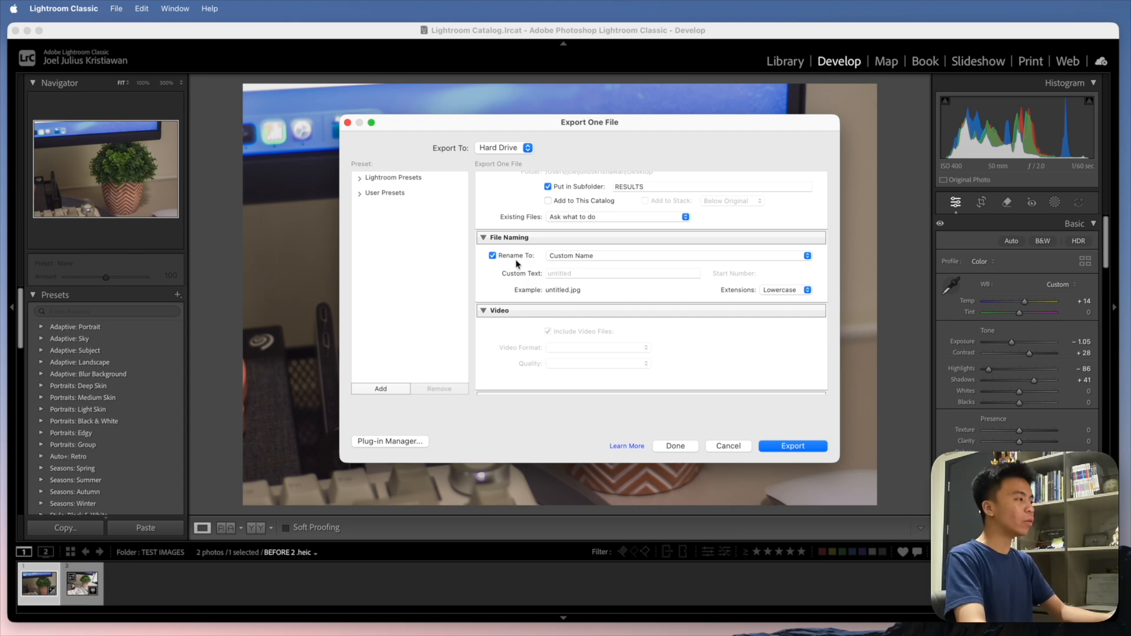
click(579, 257)
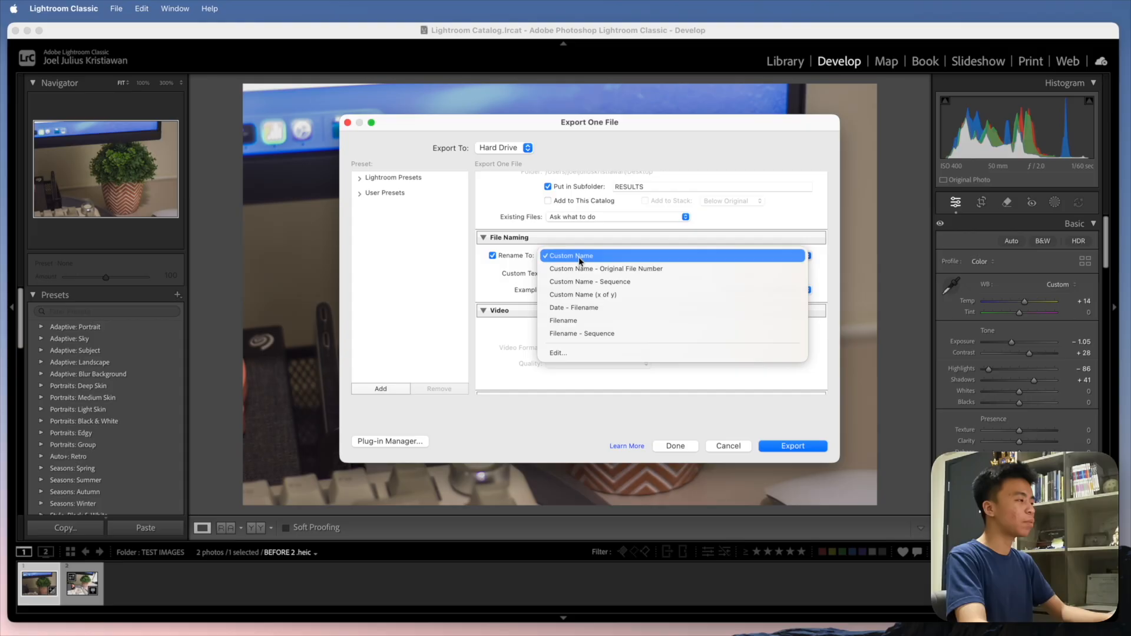
click(556, 256)
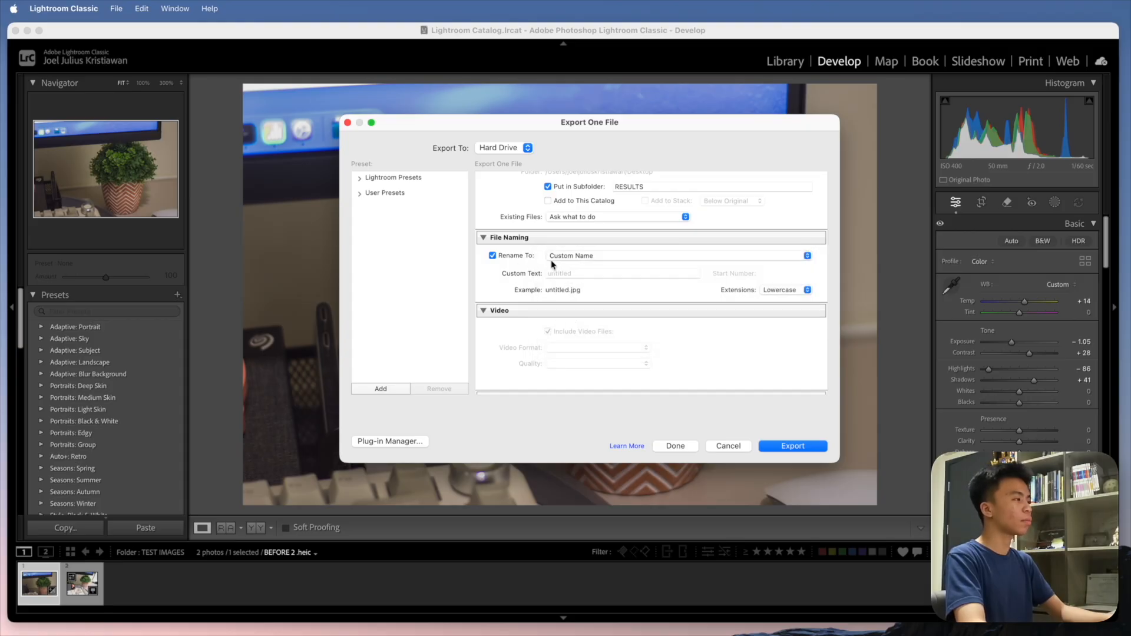
- Set the custom text for the exported file's name to RESULT
click(558, 272)
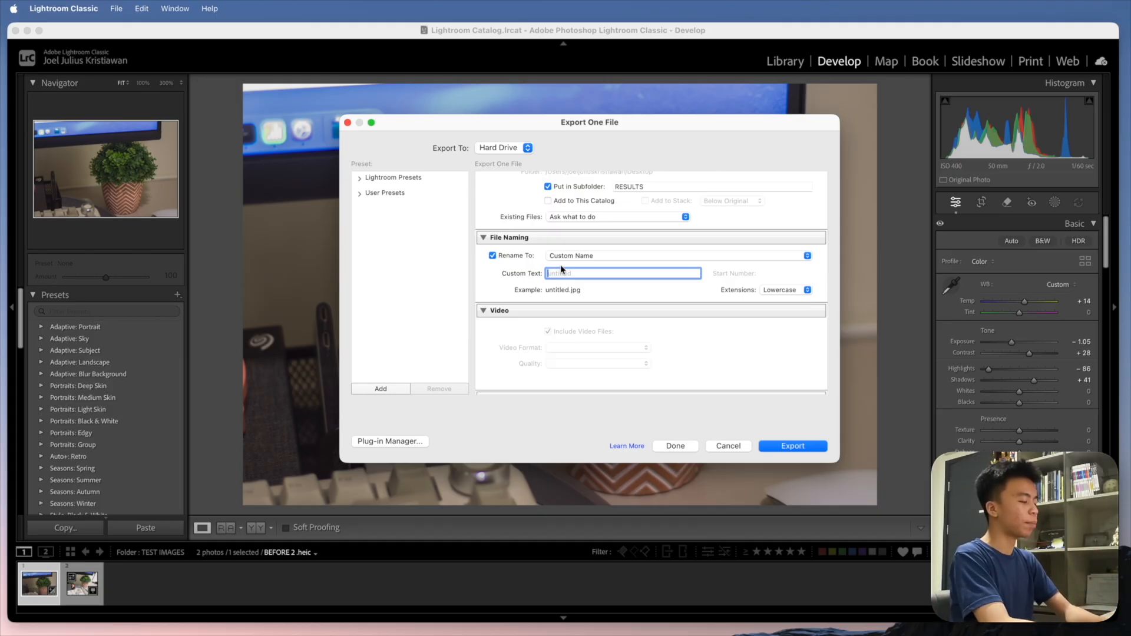
text(RESULT)
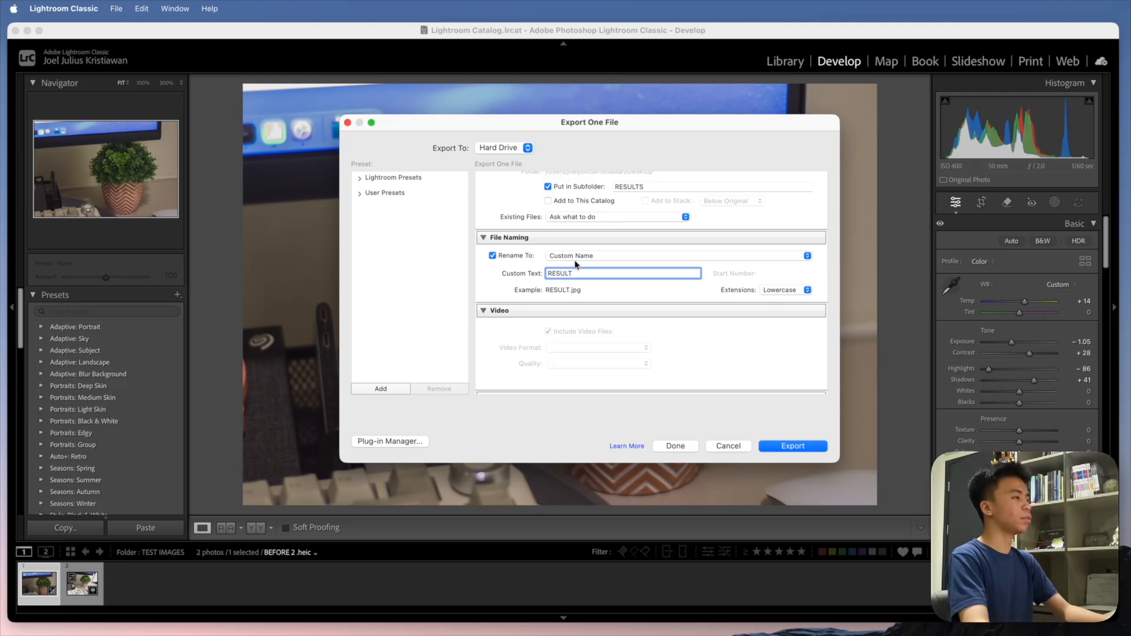
- Review the remaining file settings, keep JPEG at quality 95 with sRGB color space, and export the photo
scroll(575, 259, down, 1)
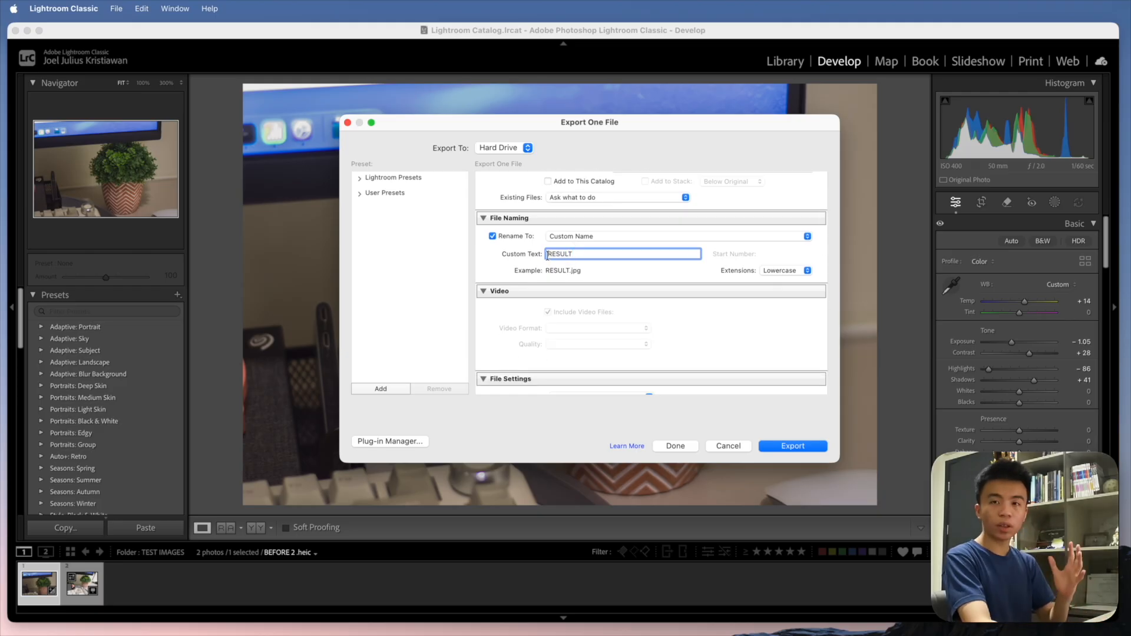
scroll(541, 258, down, 2)
scroll(540, 253, down, 6)
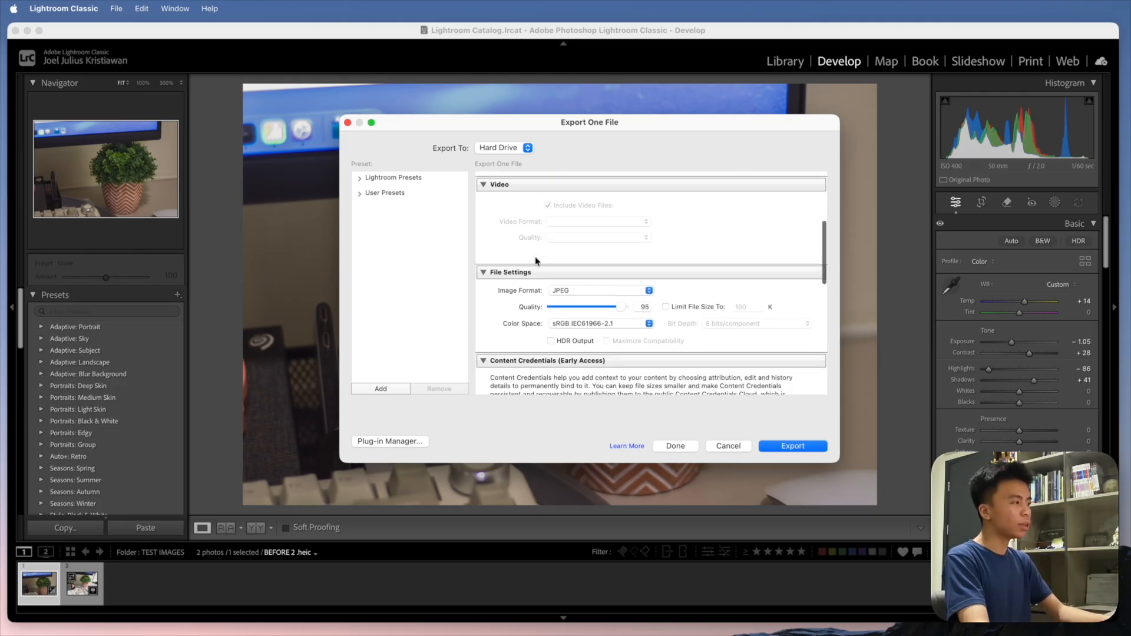
scroll(515, 263, down, 2)
scroll(515, 261, up, 1)
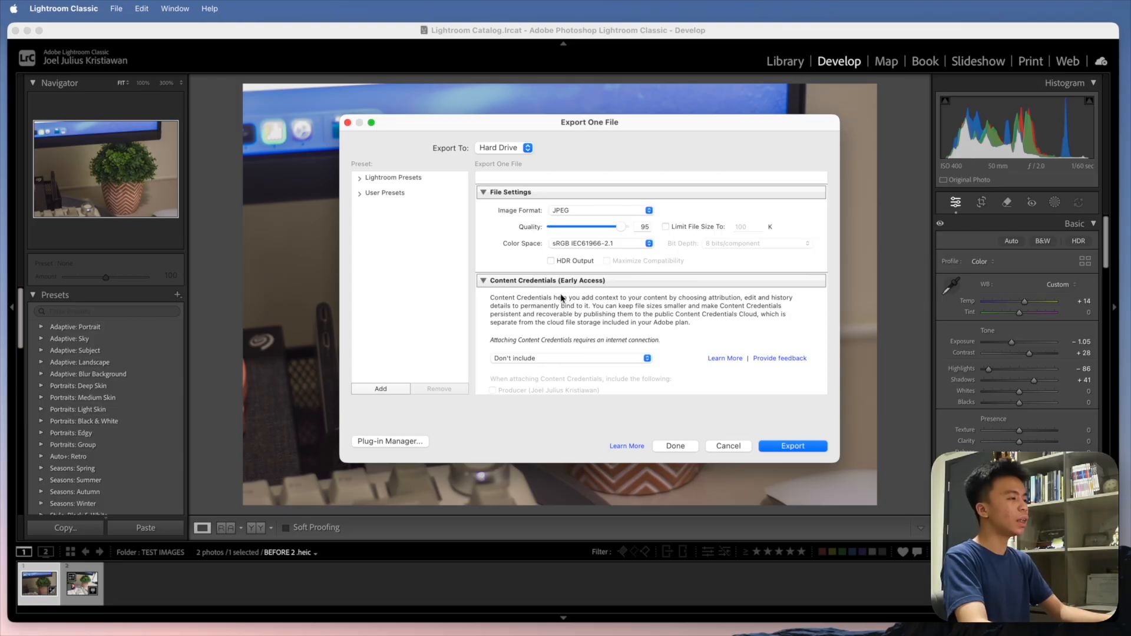
click(787, 447)
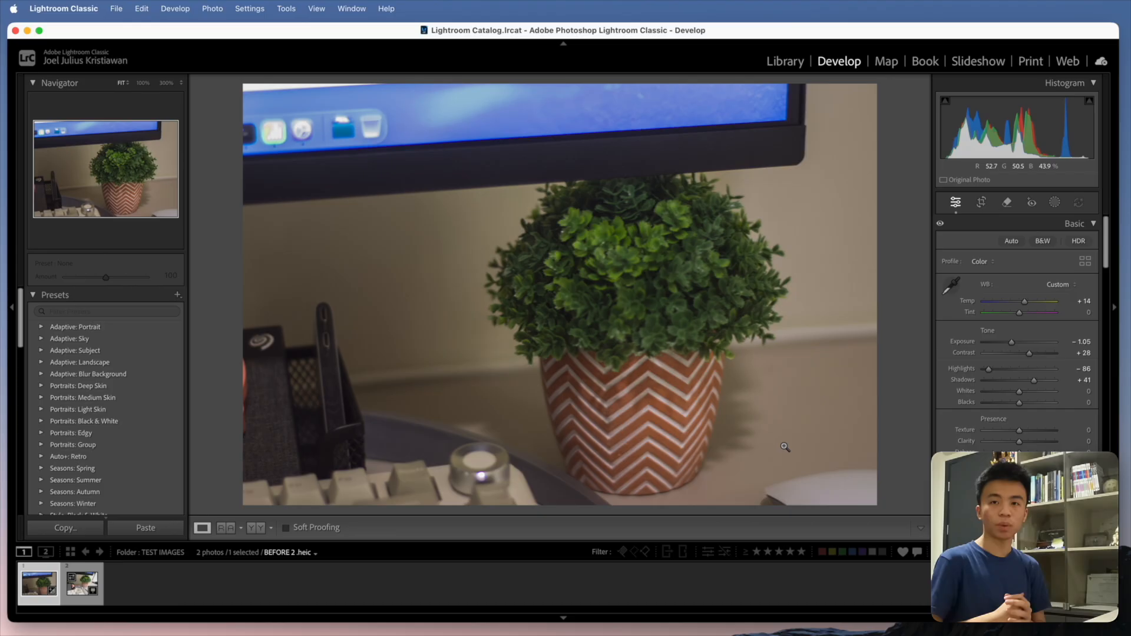